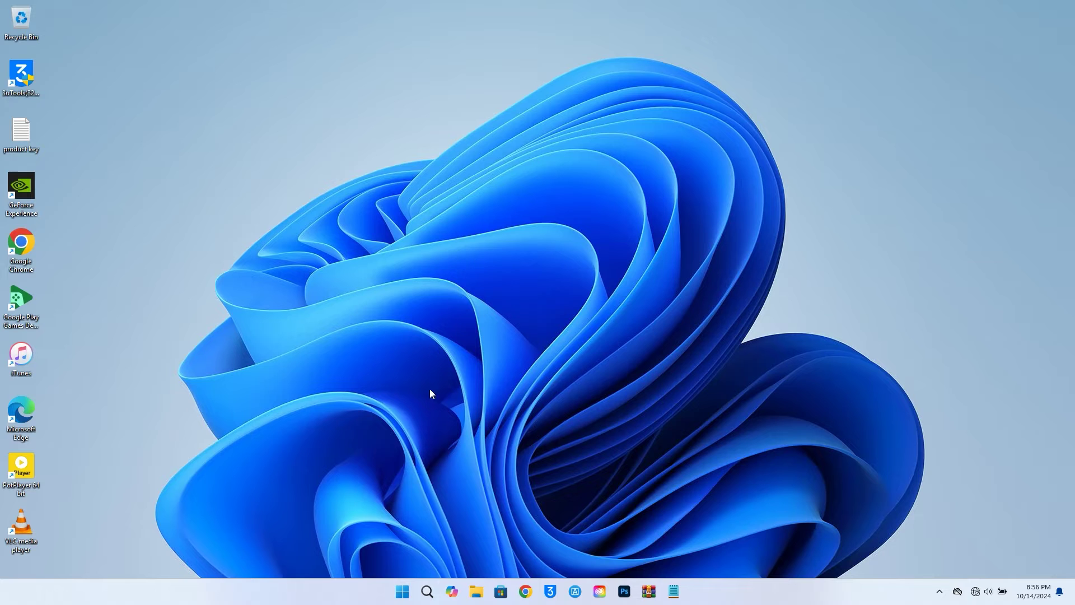
- Open Settings, view System > About showing Windows 11 Home, and return to the System list
click(403, 591)
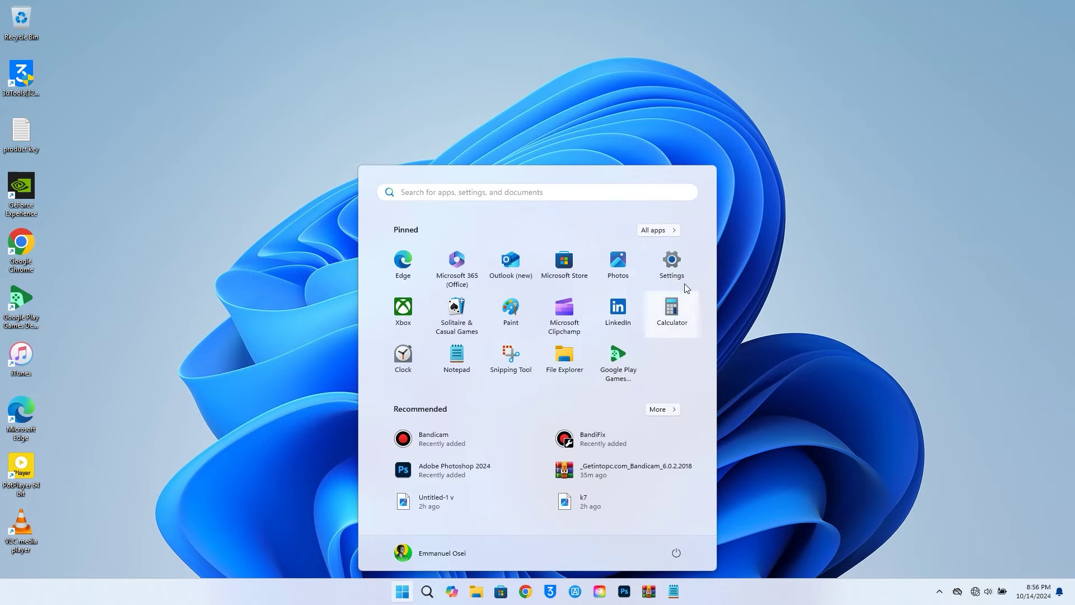
click(672, 265)
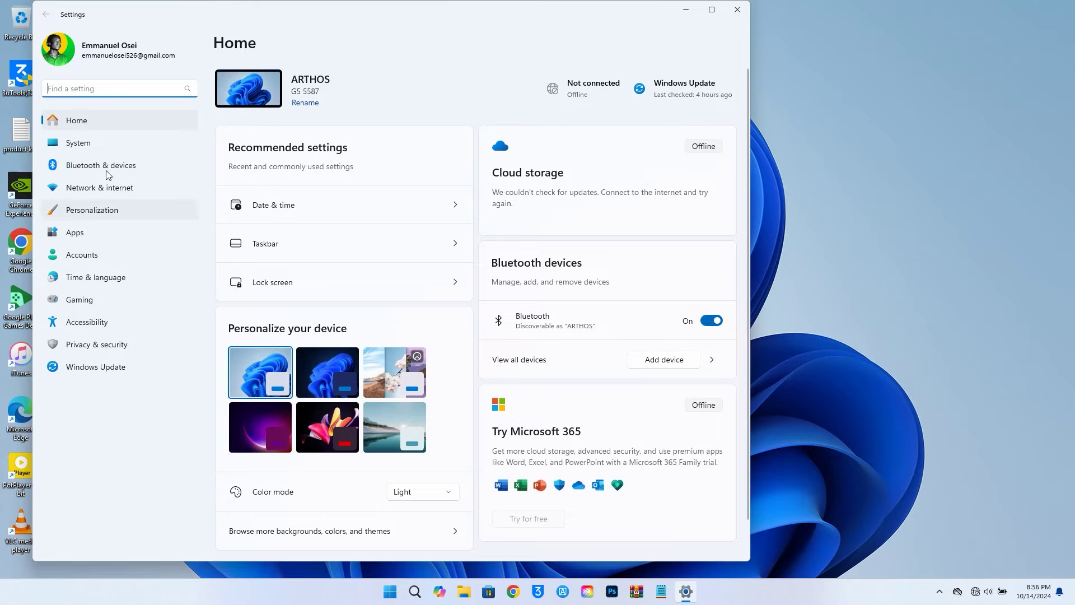
click(98, 146)
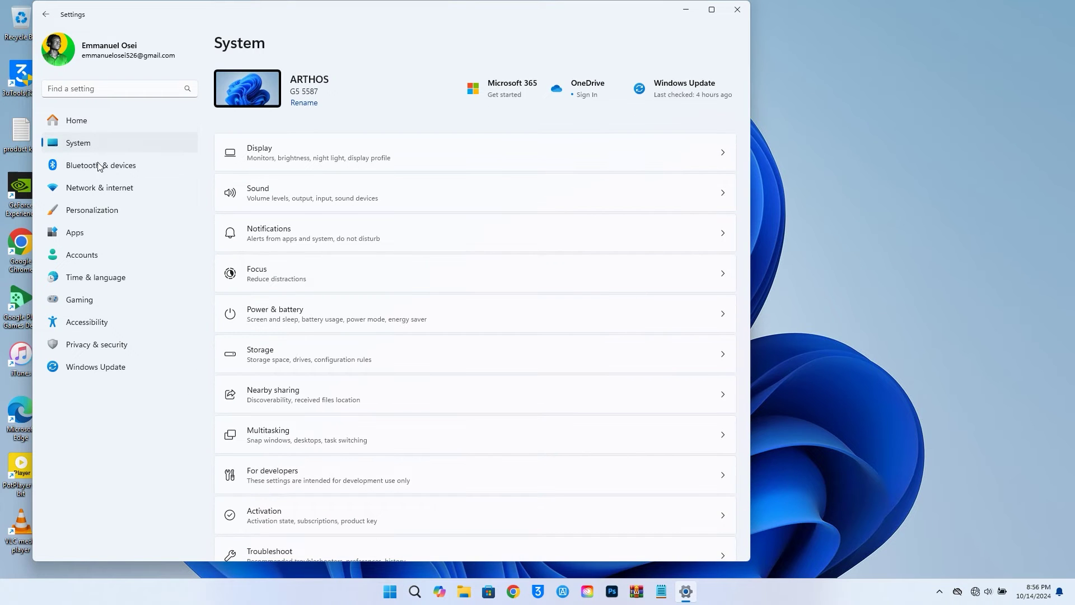
scroll(336, 352, down, 5)
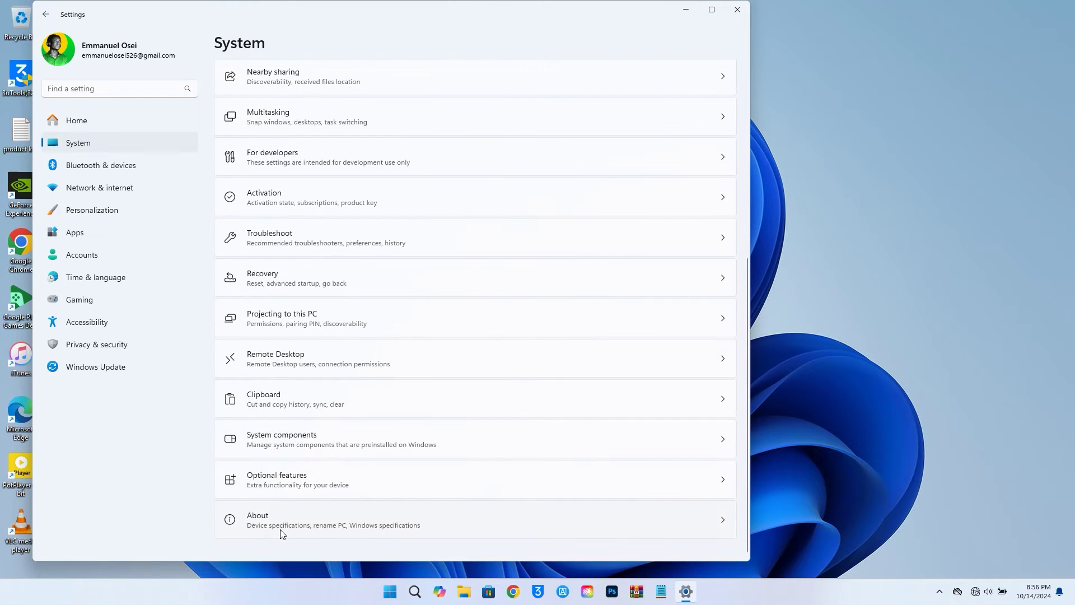
click(283, 535)
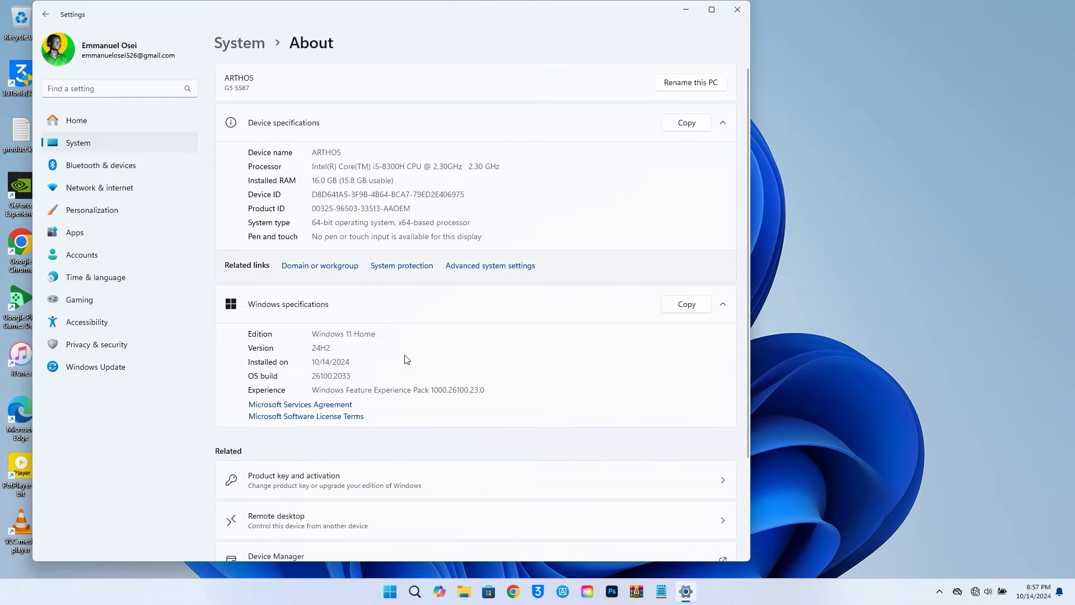
click(49, 14)
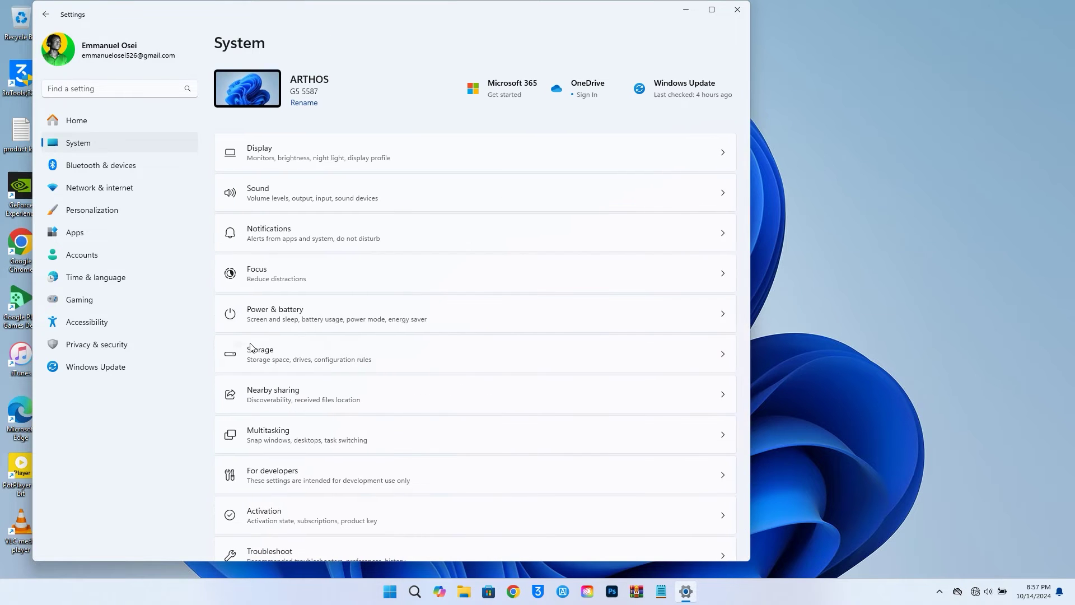
scroll(322, 376, down, 3)
- Open the Activation page and expand the Activation state details
click(321, 362)
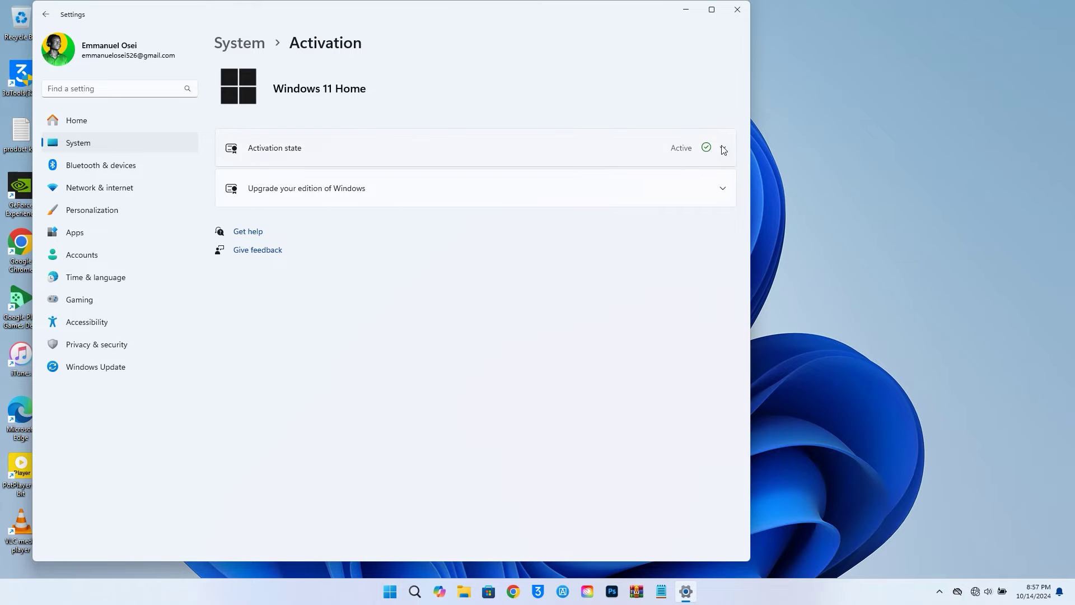
click(722, 147)
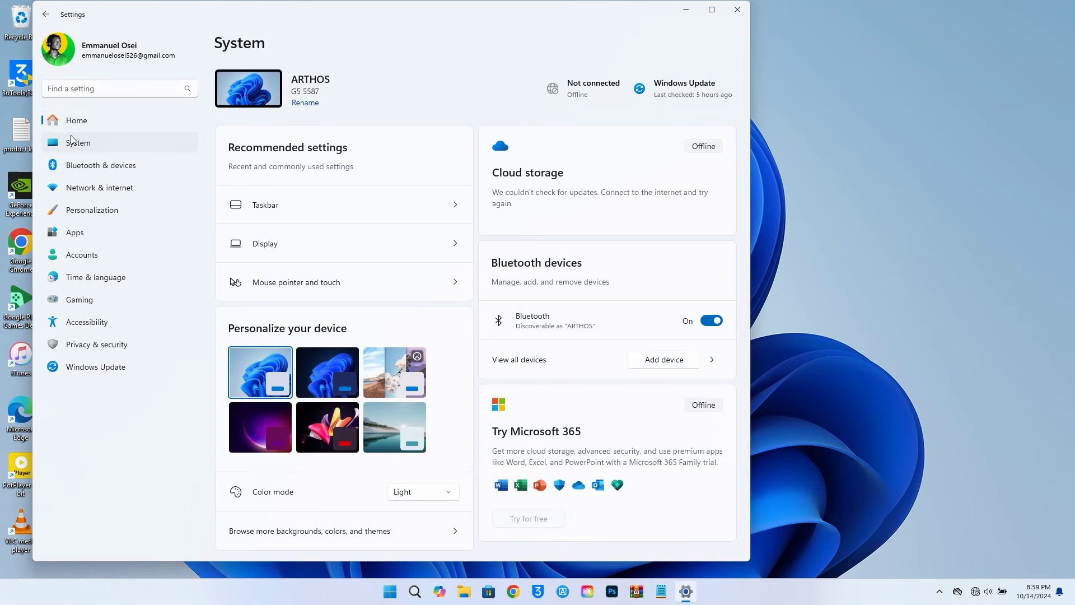
scroll(458, 314, down, 3)
scroll(463, 342, down, 2)
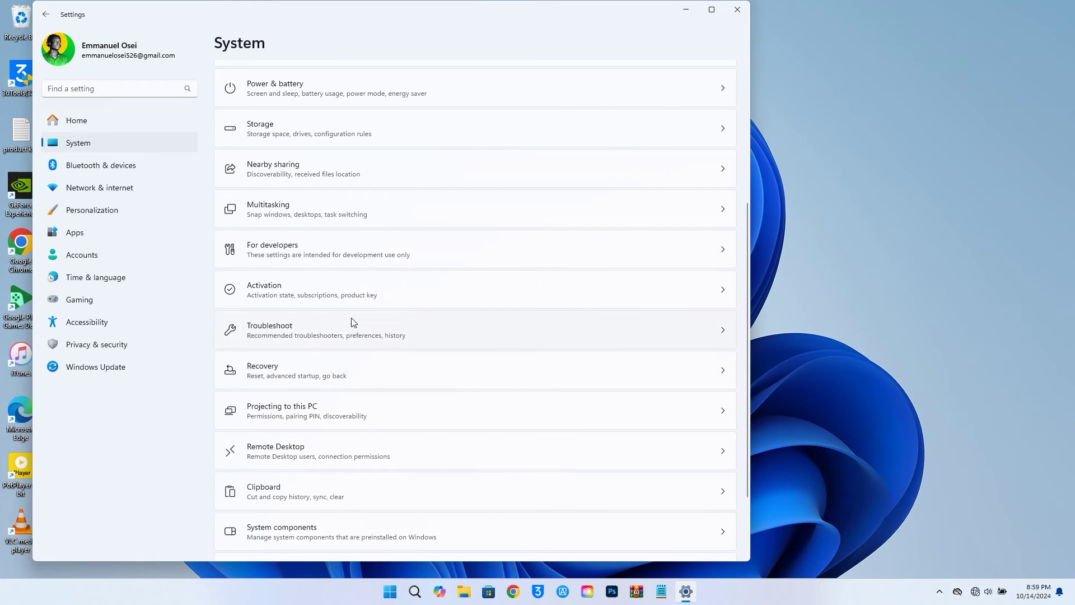
- From the Activation page, expand Upgrade your edition of Windows and choose Change product key
click(351, 301)
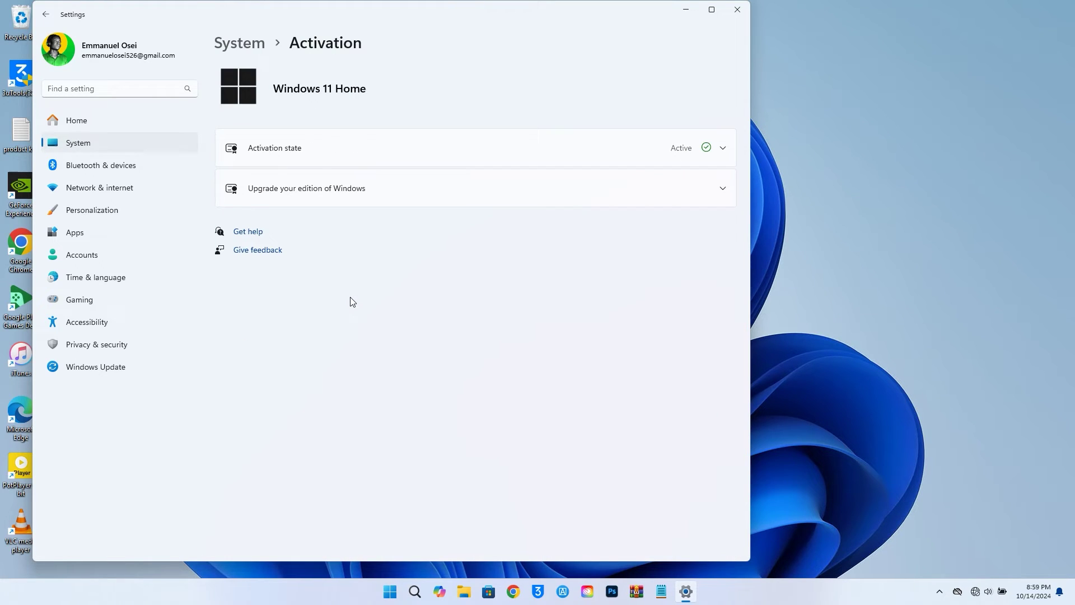
click(461, 191)
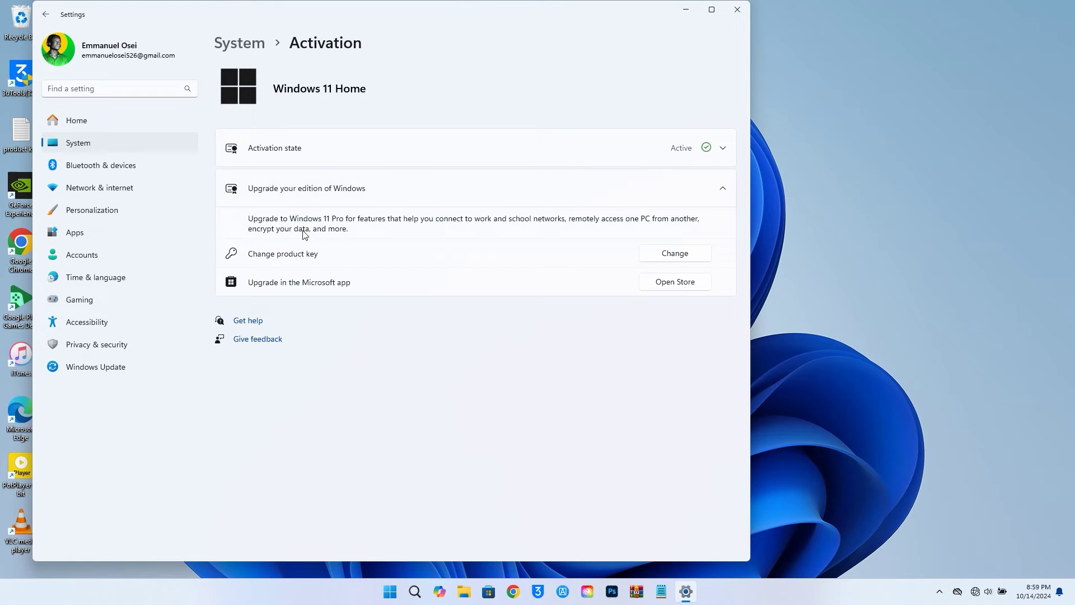
click(668, 254)
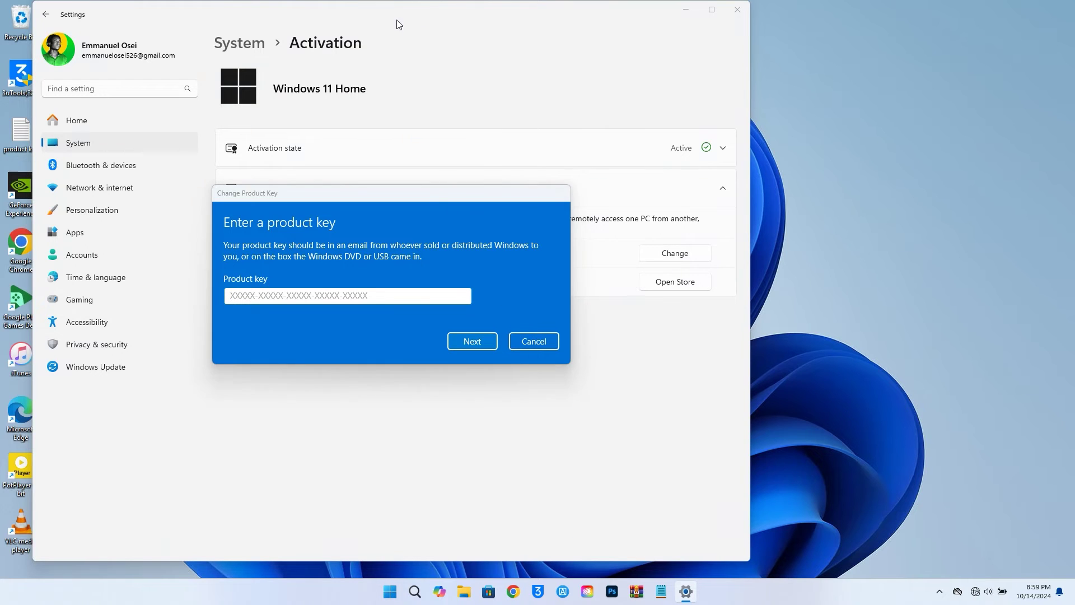
- Copy the key from product key.txt, paste it into the Product key box, and submit it
double_click(14, 133)
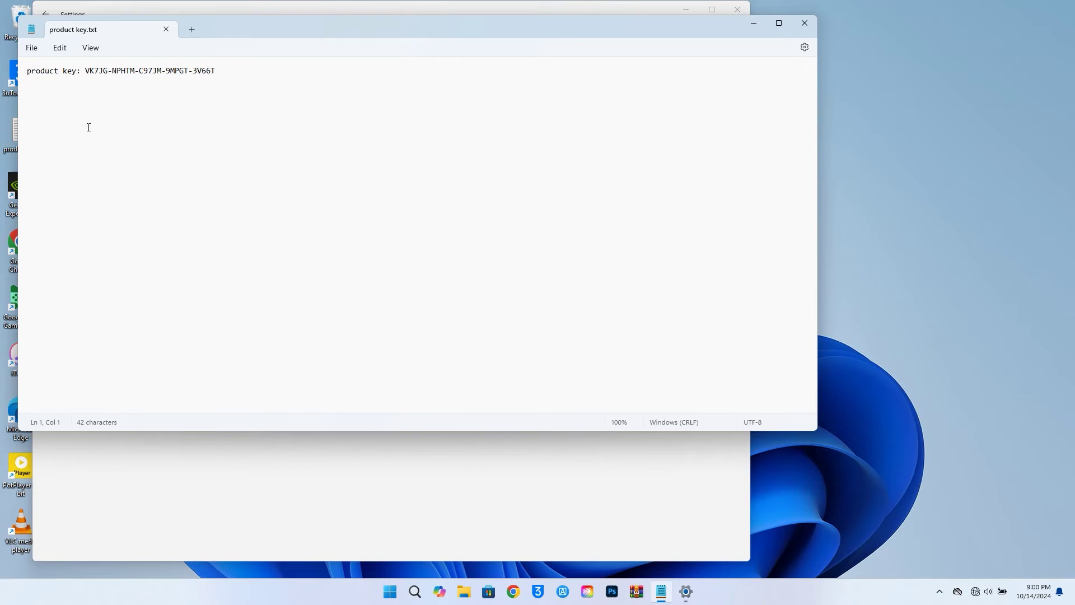
drag(85, 71, 236, 76)
key(ctrl+c)
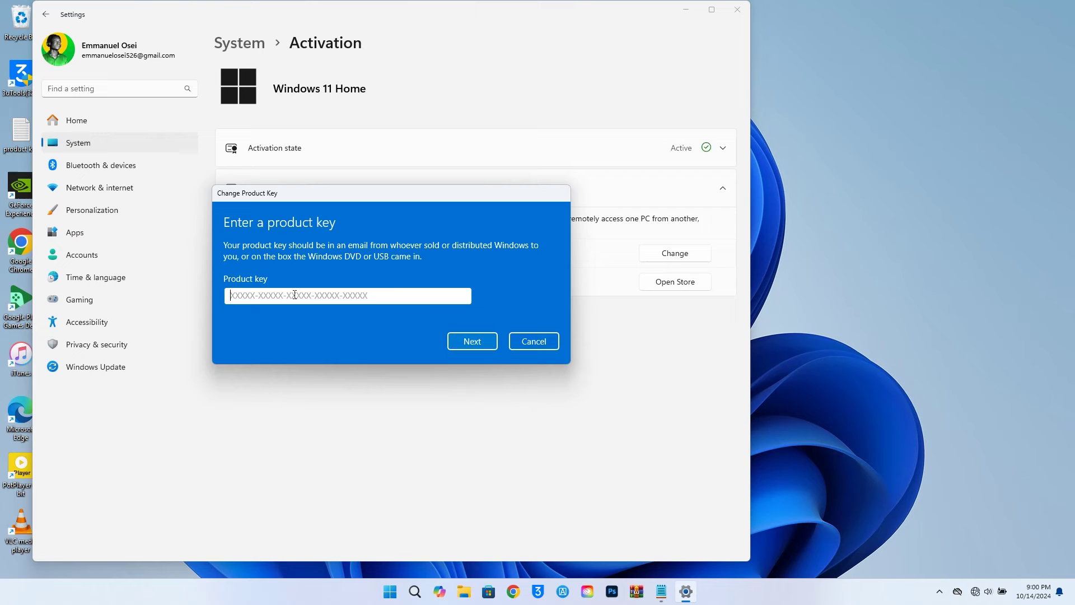
key(ctrl+v)
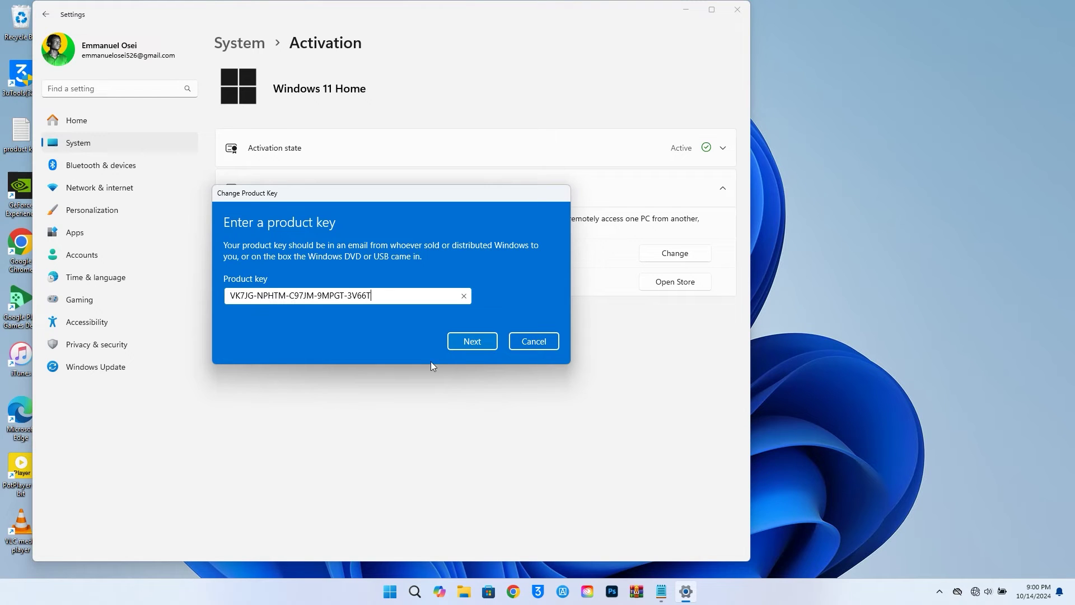
click(479, 342)
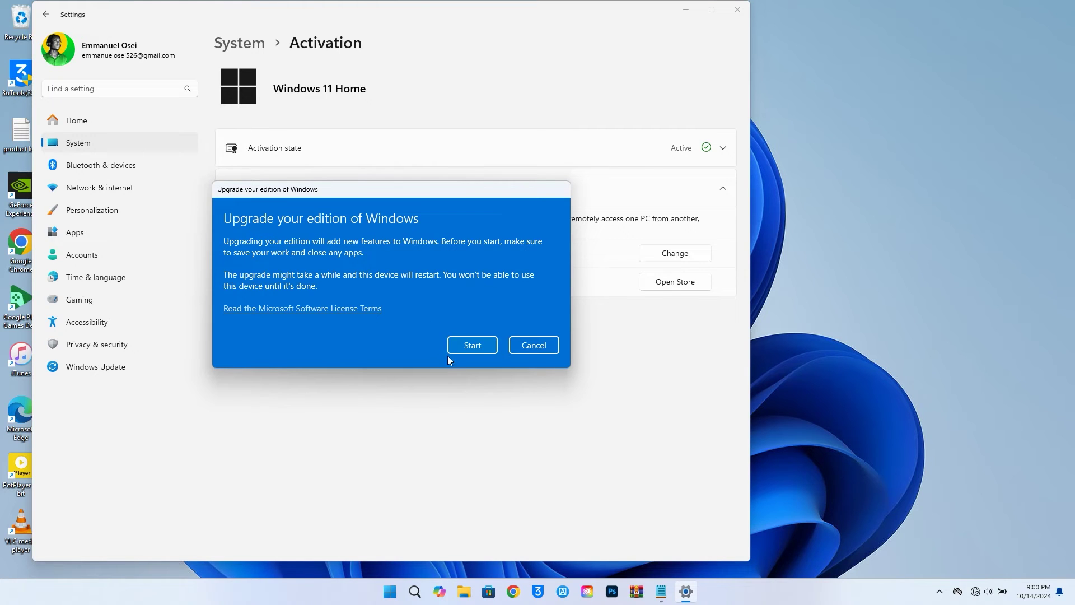
- Start the edition upgrade and wait for the PC to restart
click(471, 346)
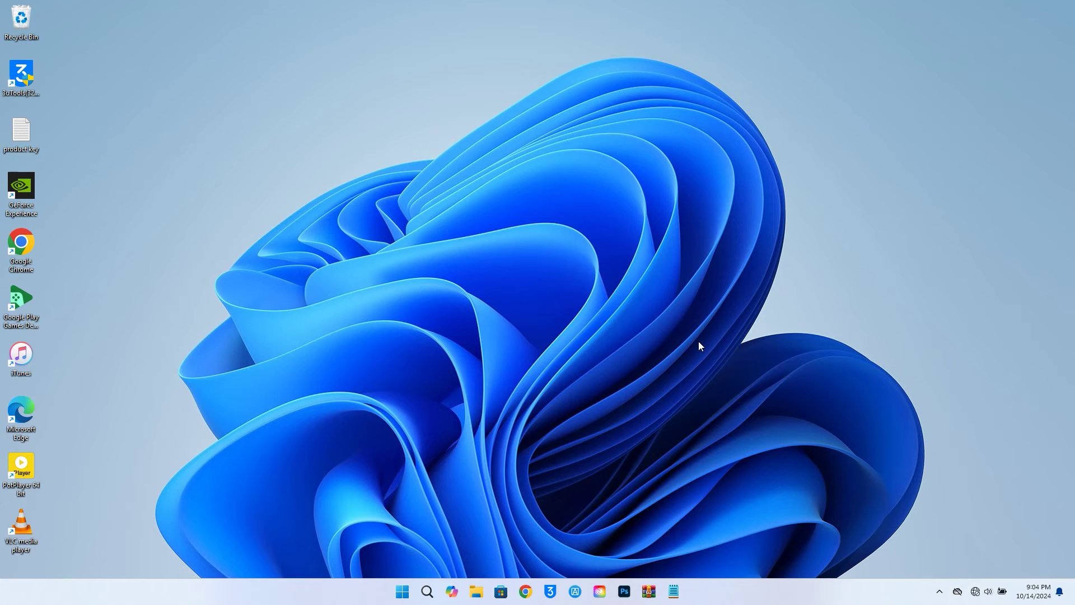
- Open Settings from the Start menu after the restart
click(404, 592)
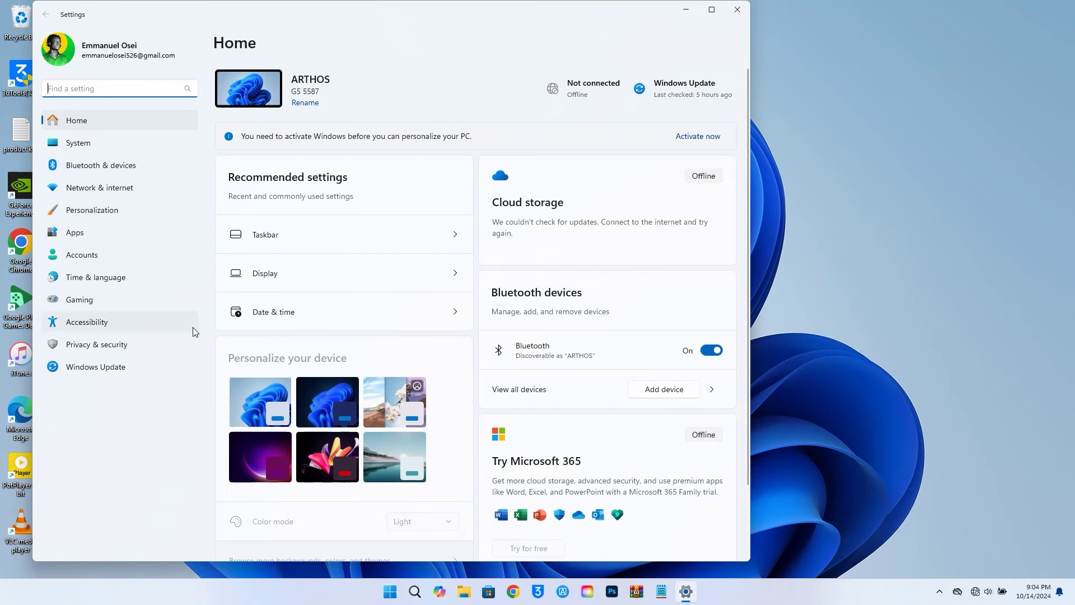
- Check System > About shows Windows 11 Pro, then open Product key and activation showing Active
click(99, 140)
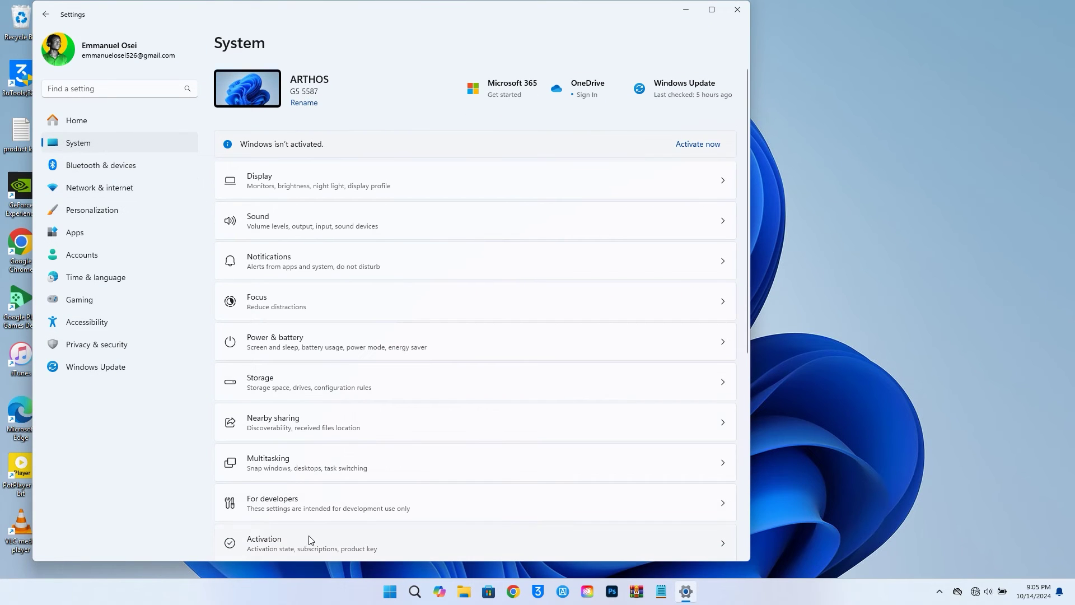
scroll(309, 527, down, 5)
scroll(310, 527, down, 5)
scroll(303, 521, down, 3)
click(301, 521)
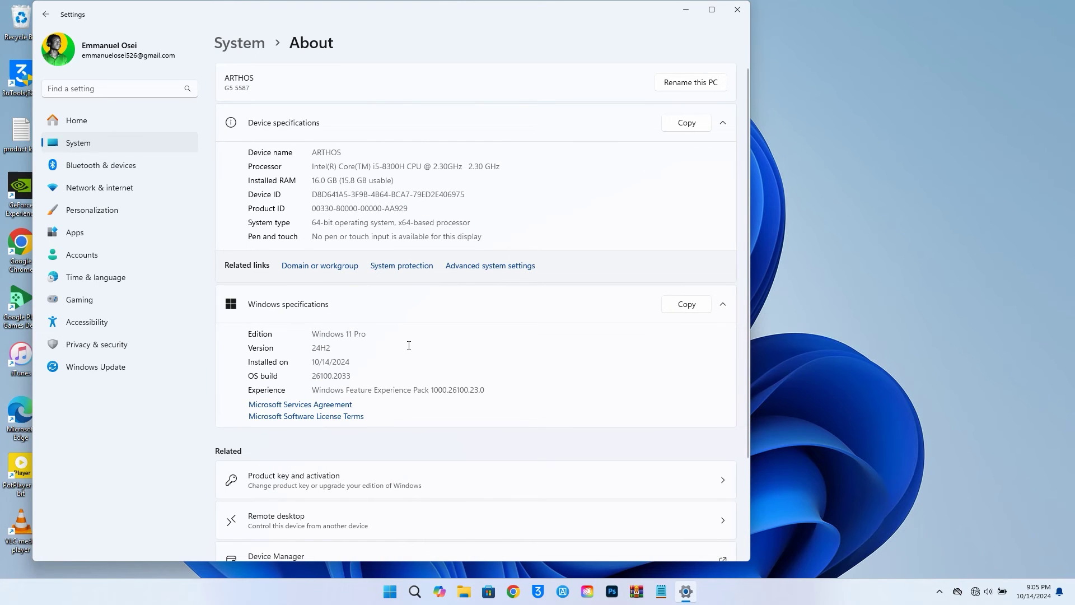
scroll(409, 346, down, 3)
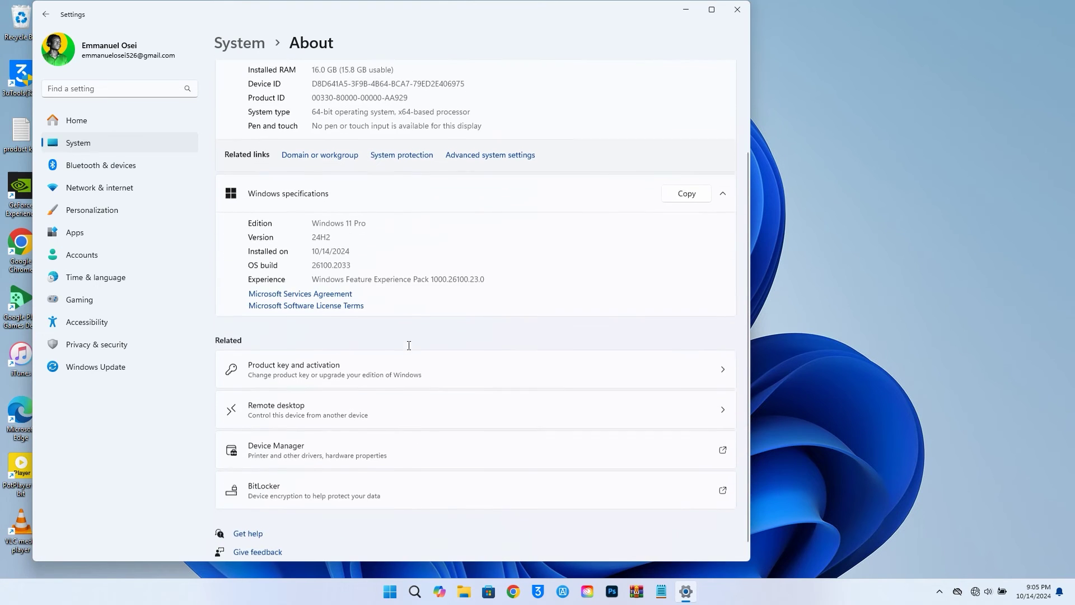
click(389, 366)
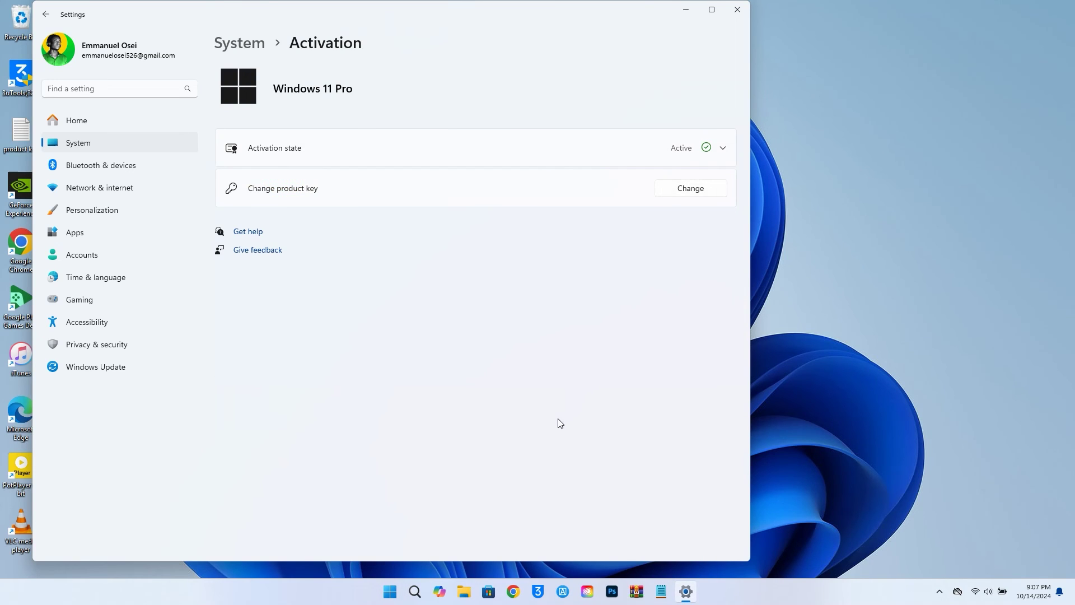
- Go to Windows Update and run Check for updates
click(95, 370)
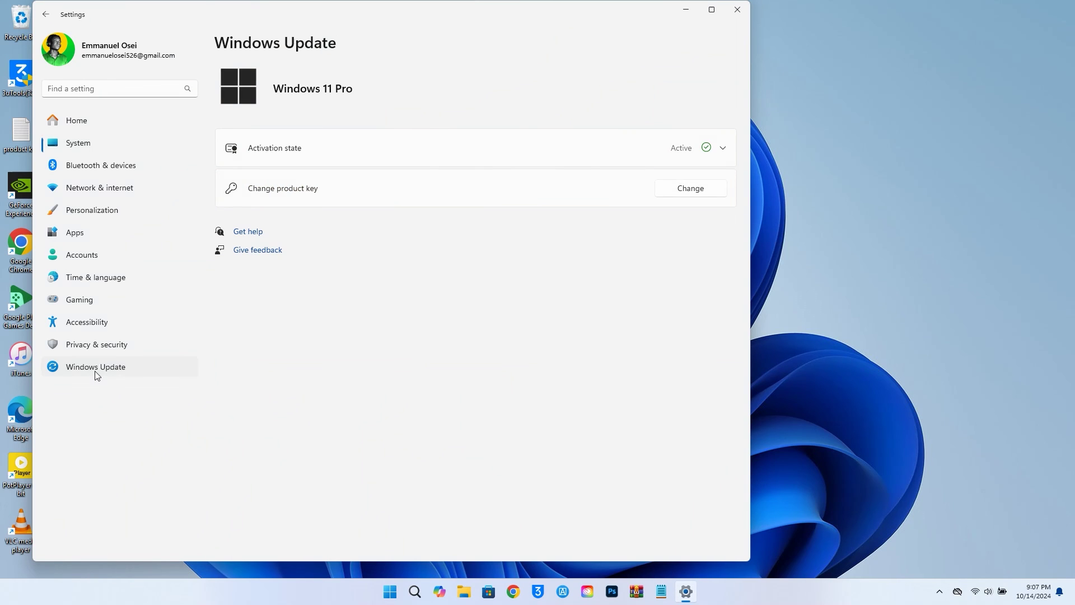
click(701, 97)
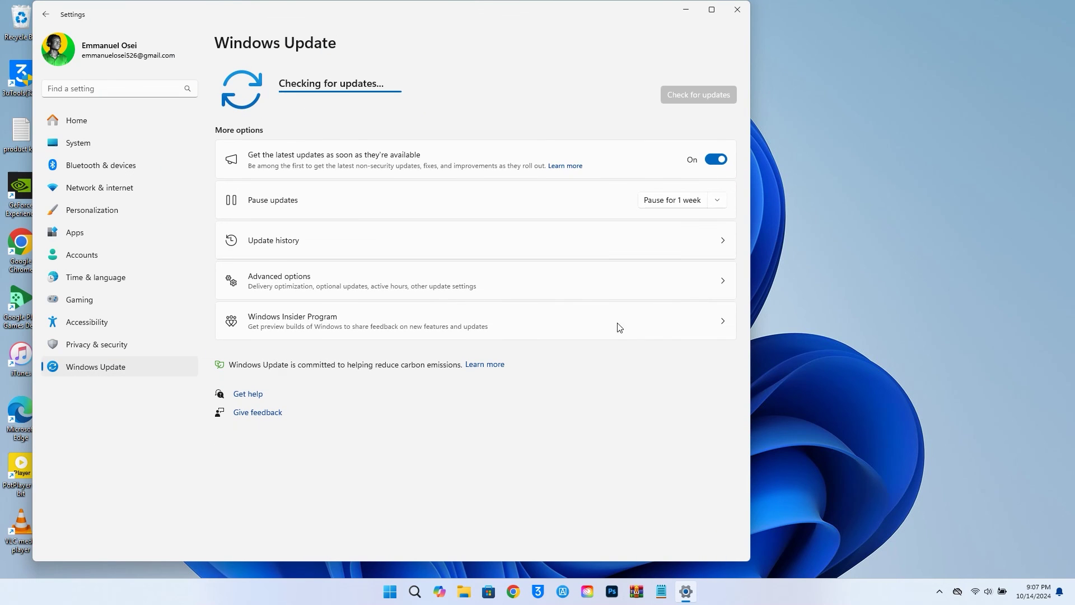